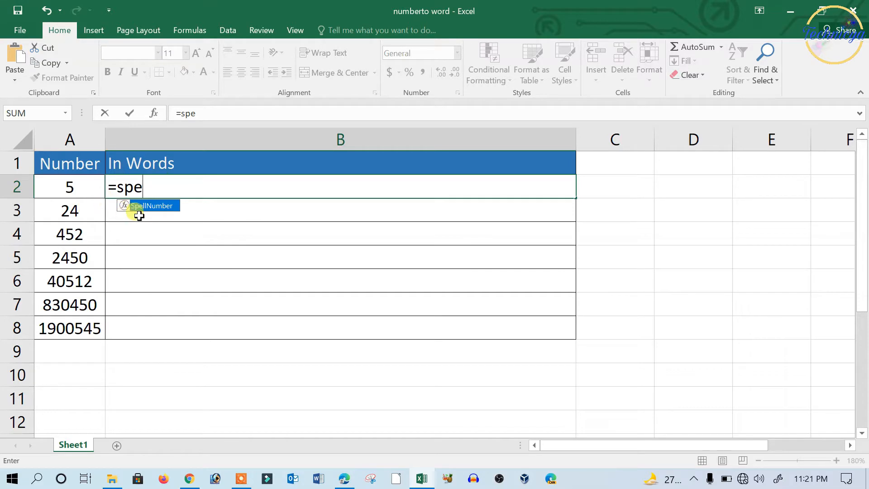
- Complete the formula in B2 as =SpellNumber(A2) and fill it down through B8
double_click(143, 207)
click(88, 185)
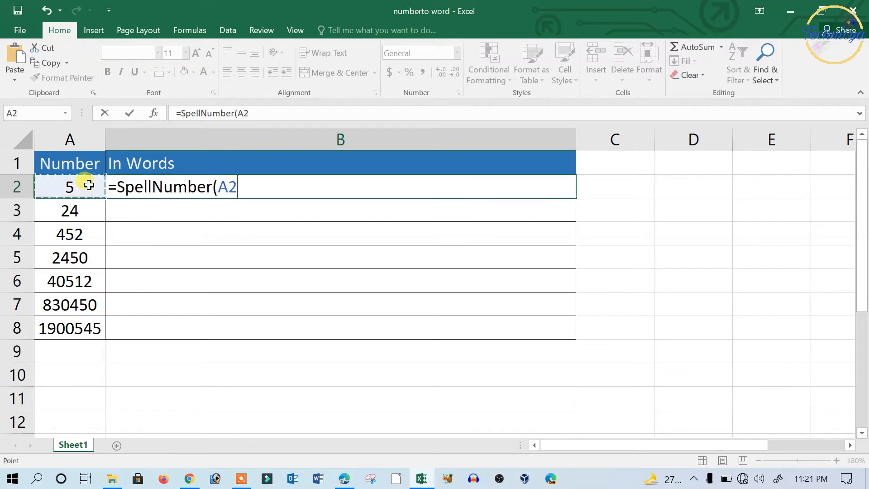
key(Return)
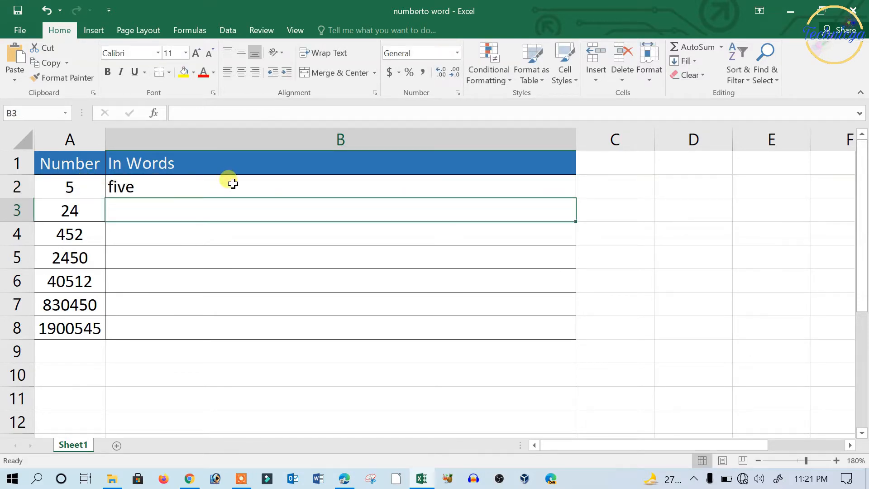
click(339, 177)
mouse_move(575, 197)
mouse_down()
mouse_move(564, 306)
mouse_move(574, 340)
mouse_up()
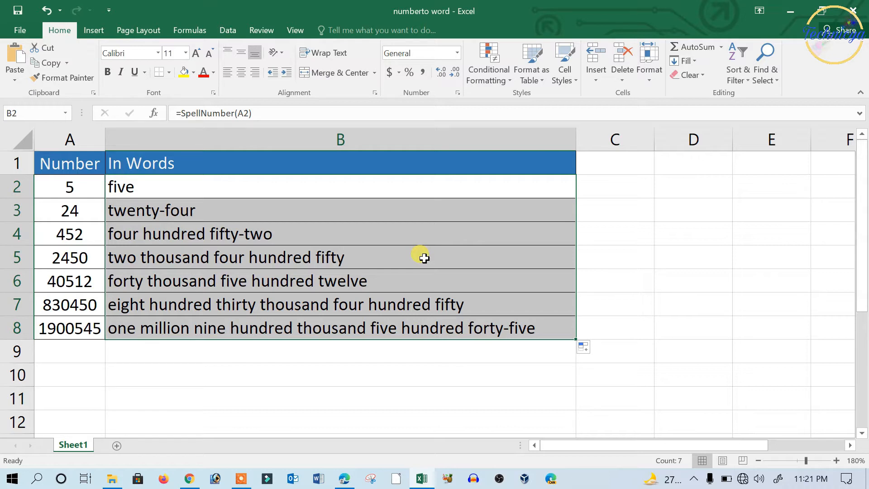
click(424, 258)
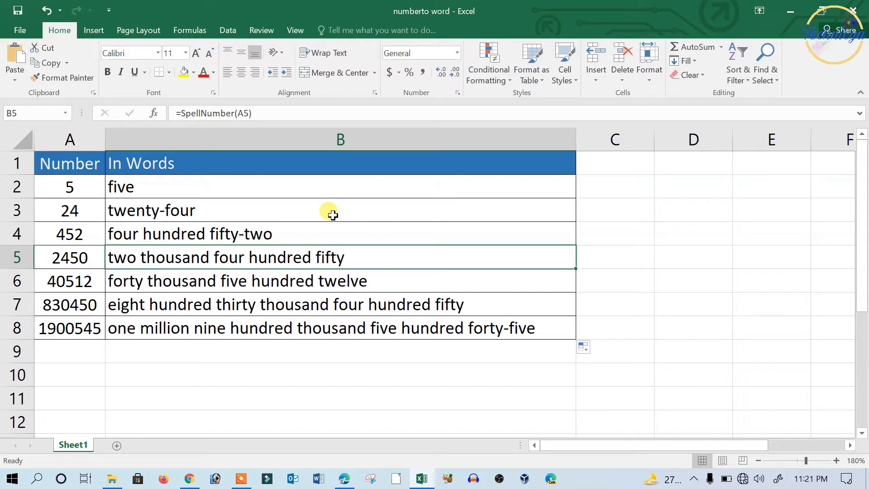
- Clear the spelled-out numbers in cells B3 to B8
drag(332, 215, 315, 339)
key(Delete)
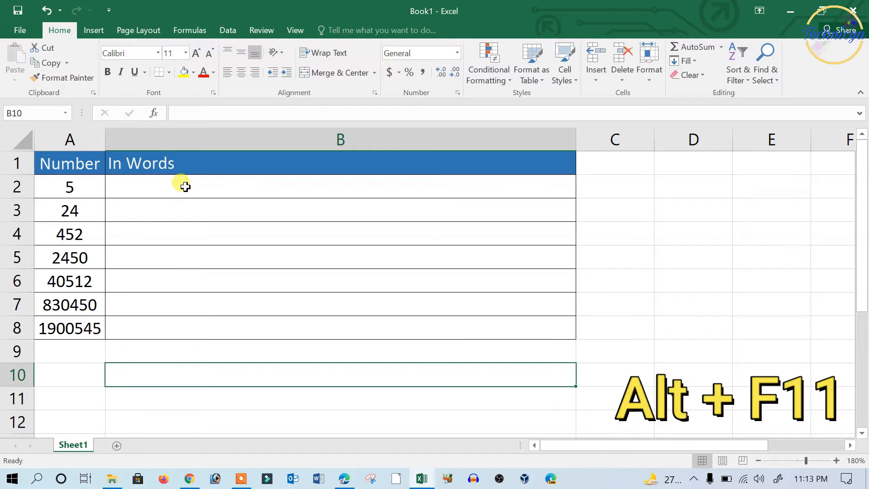
- Open the Visual Basic for Applications editor and insert a new code module into Book1
key(alt+F11)
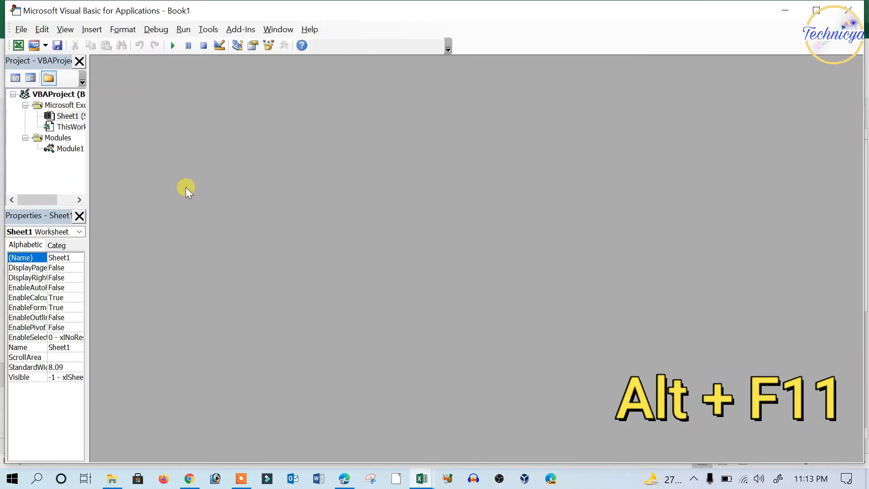
click(86, 30)
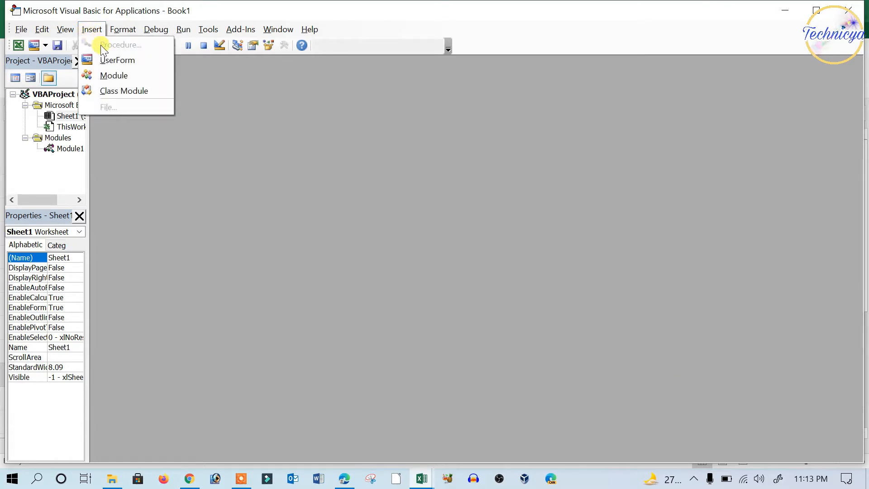
click(117, 75)
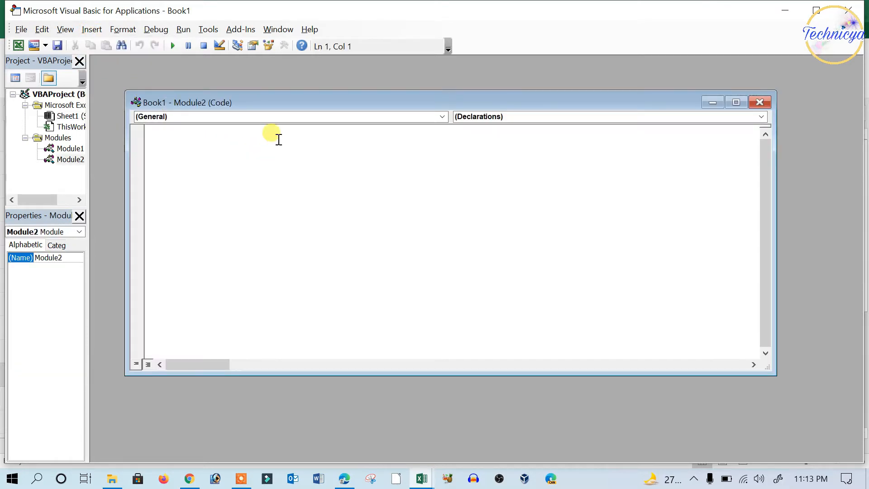
drag(308, 99, 320, 105)
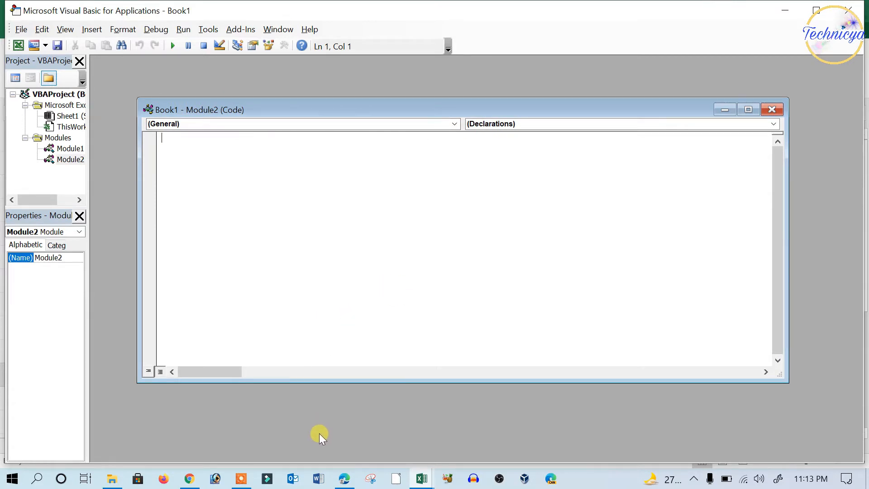
- Switch to the Edge browser and copy the entire SpellNumber function code from numbertoword.txt
mouse_move(343, 473)
click(346, 428)
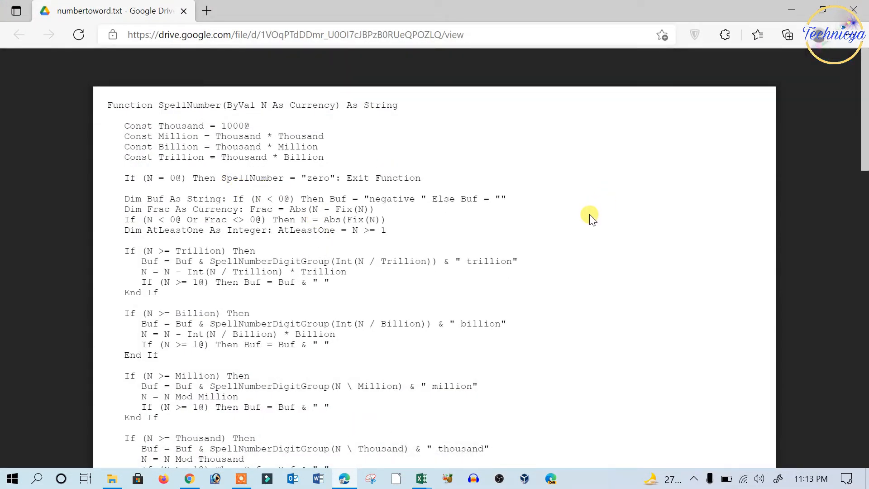
key(ctrl+a)
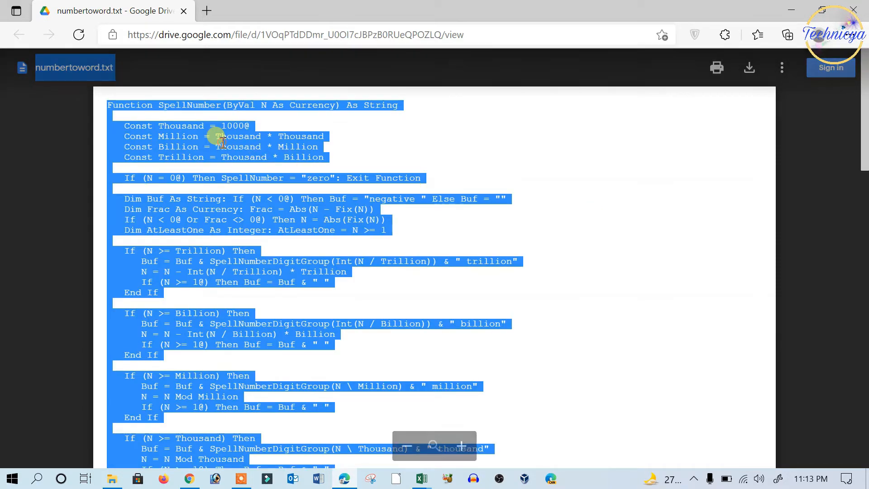
key(ctrl+c)
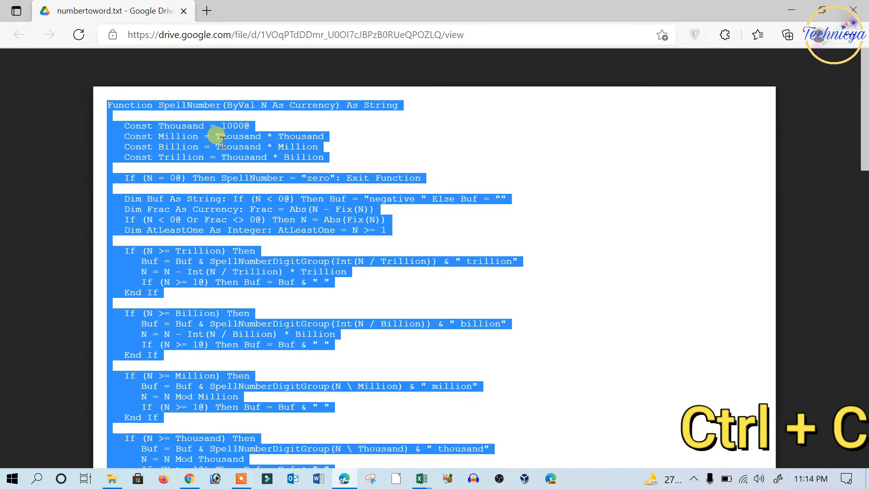
- Paste the copied SpellNumber code into the empty Module2 and return to the Excel worksheet
click(802, 13)
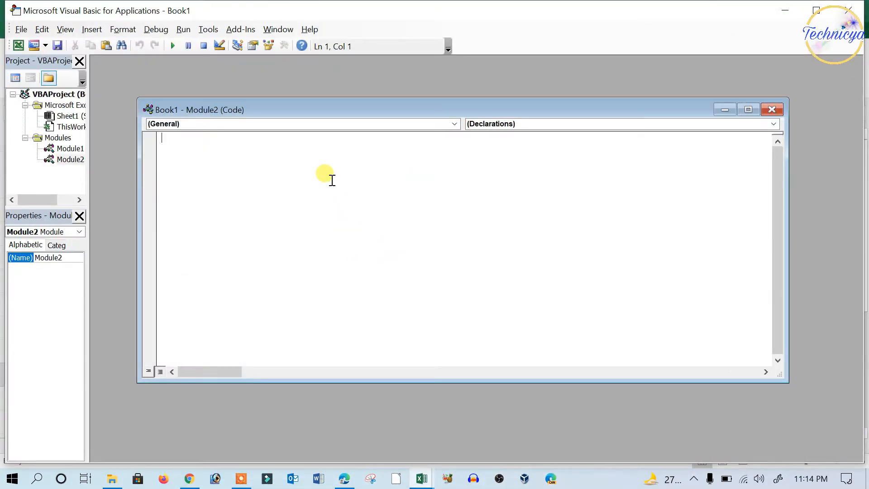
key(ctrl+v)
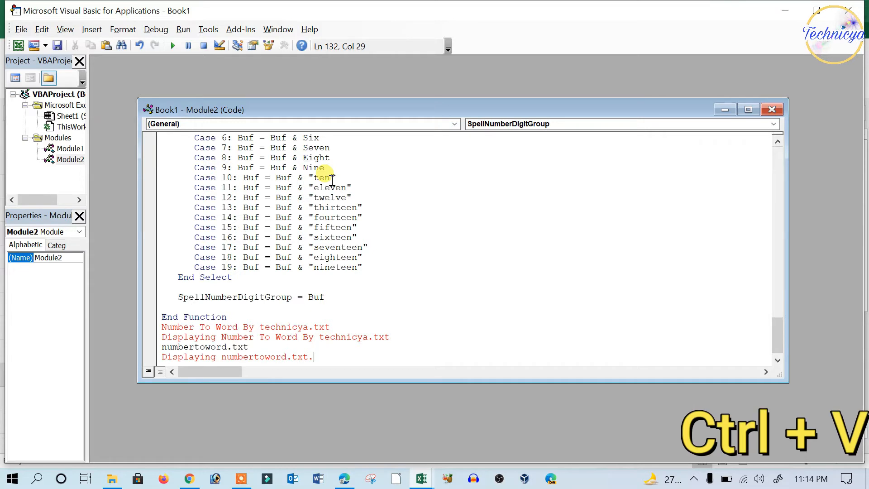
drag(401, 102, 398, 106)
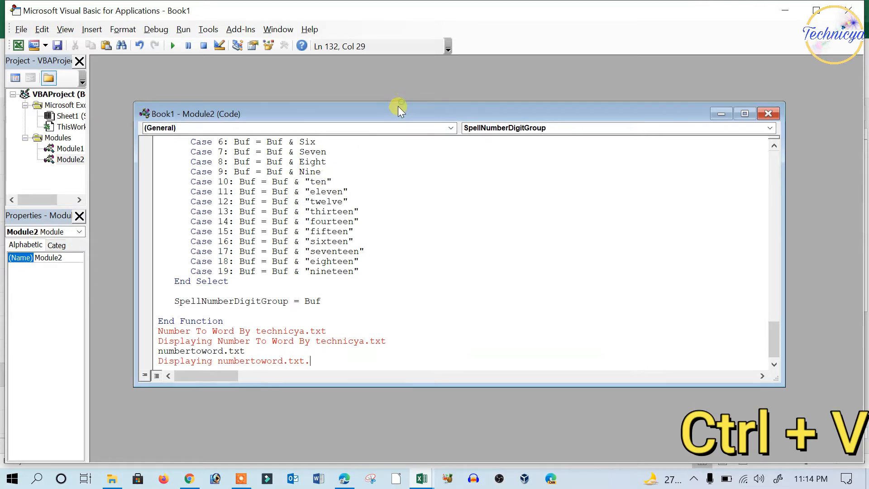
click(791, 8)
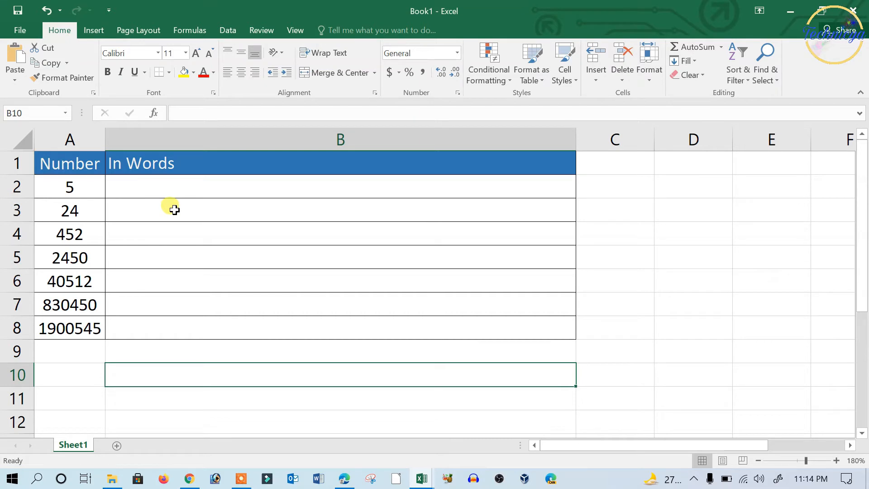
- Start saving the workbook to the Desktop folder with the file name "numberto word"
click(14, 29)
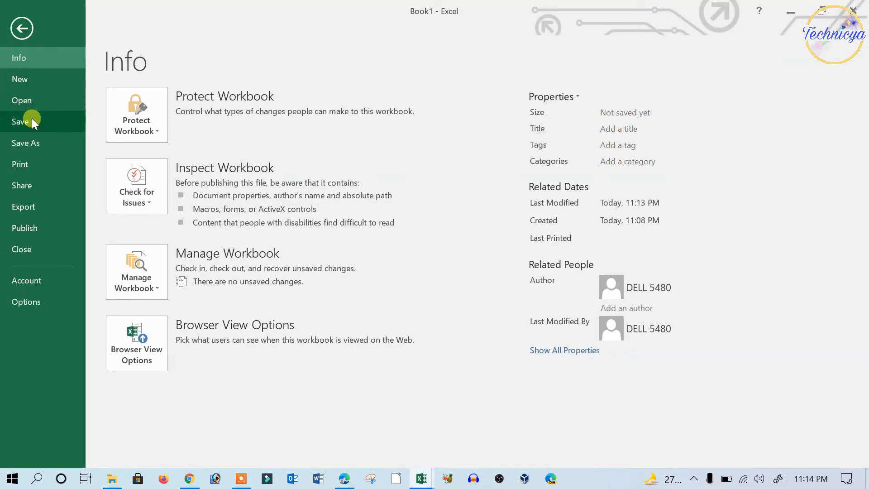
click(32, 118)
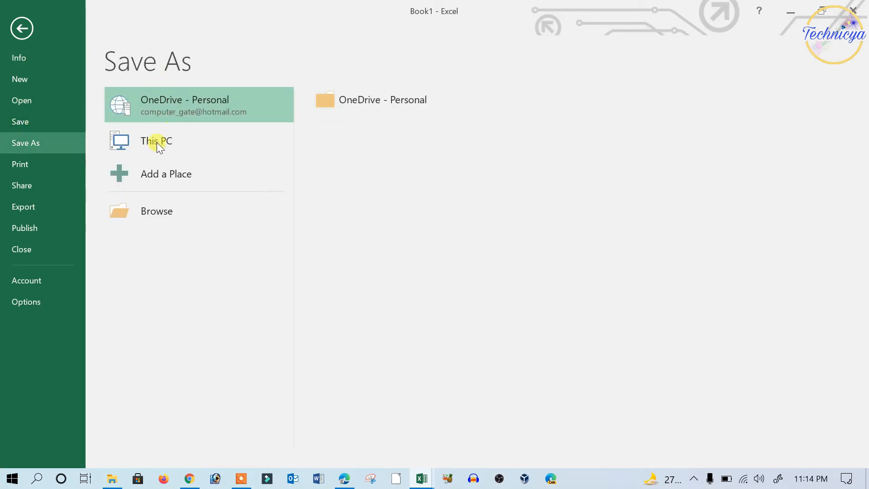
click(158, 214)
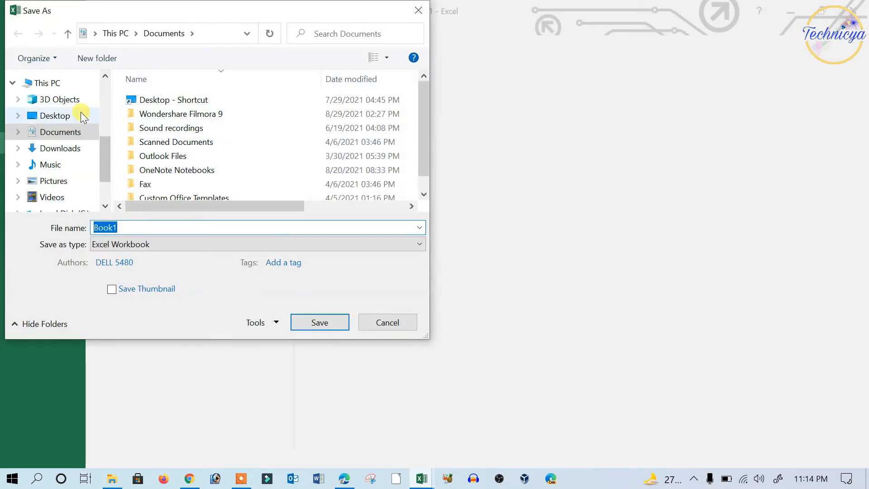
click(51, 117)
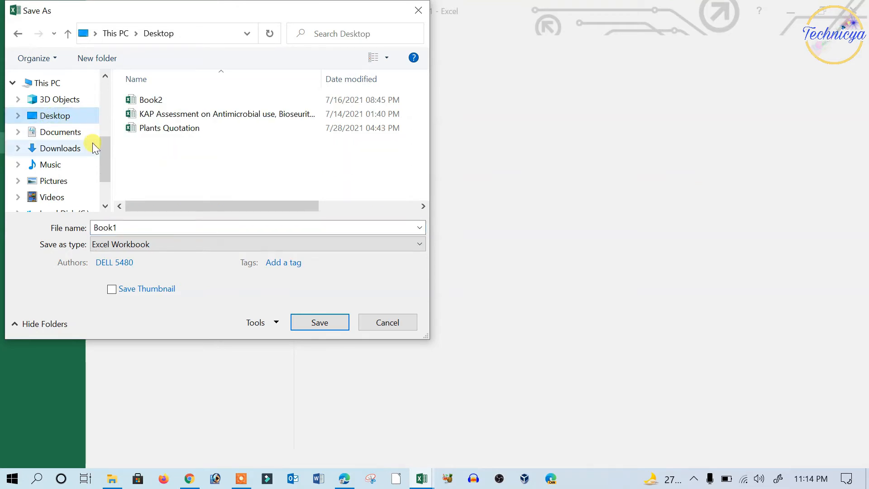
double_click(131, 228)
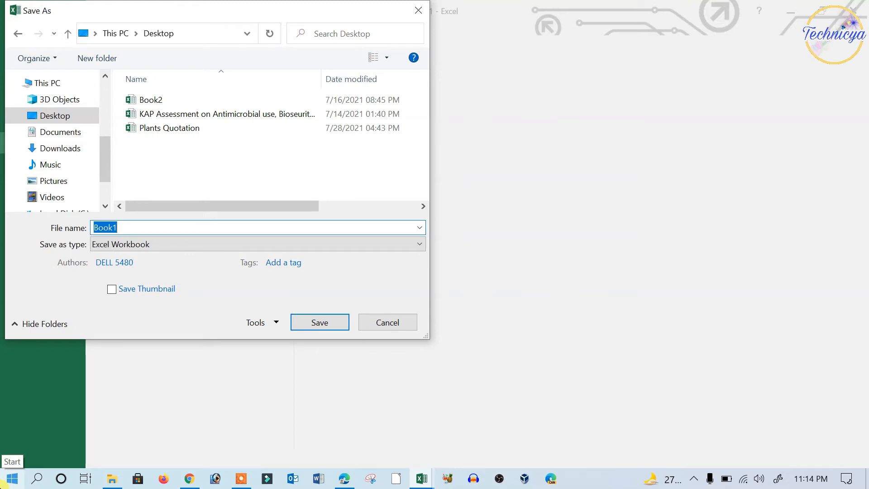
text(nu)
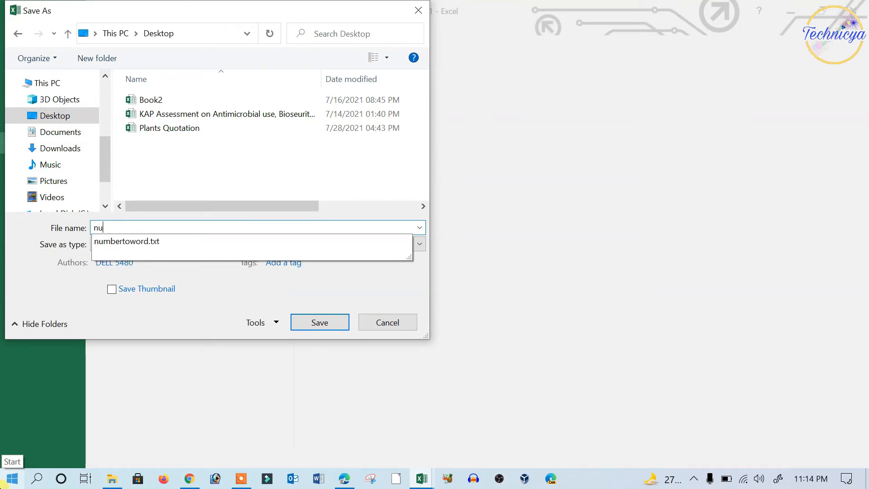
text(mber)
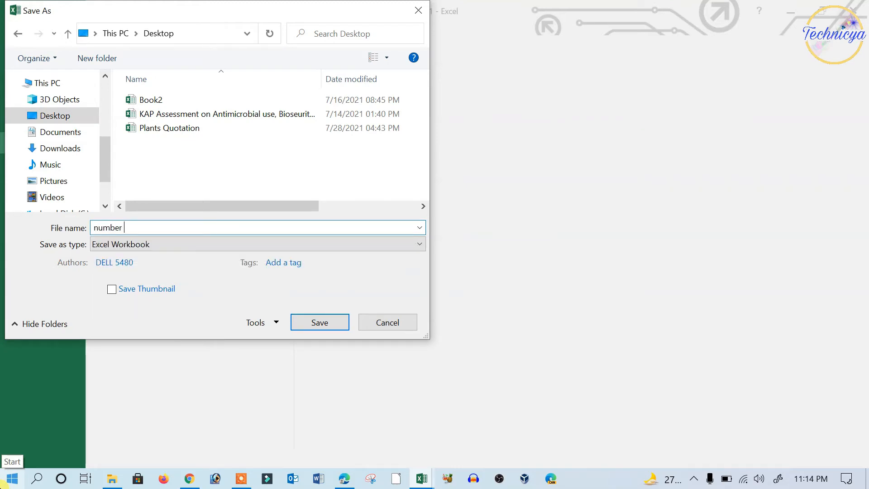
key(BackSpace)
text(to word)
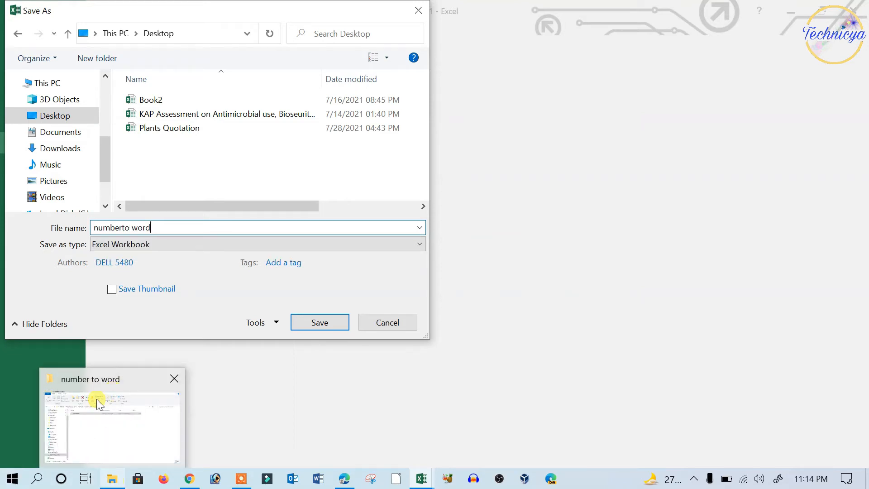
- Choose Excel Macro-Enabled Workbook as the file type and save the workbook
click(152, 244)
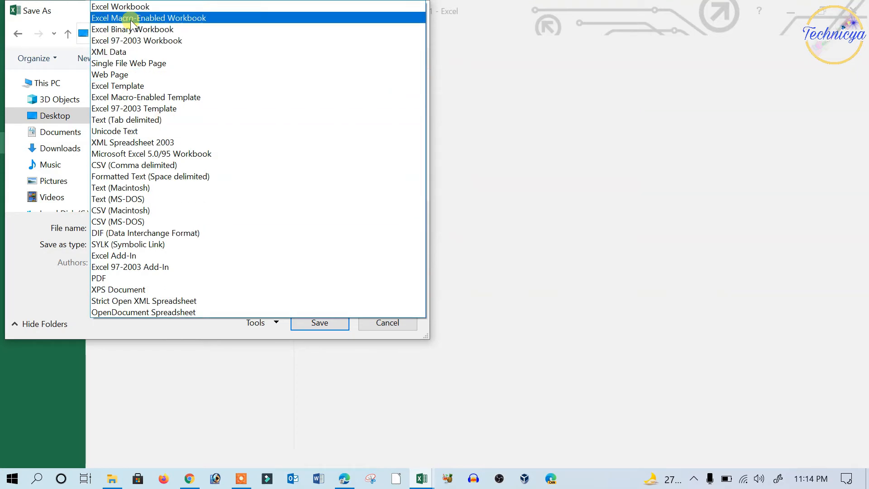
click(131, 20)
click(319, 323)
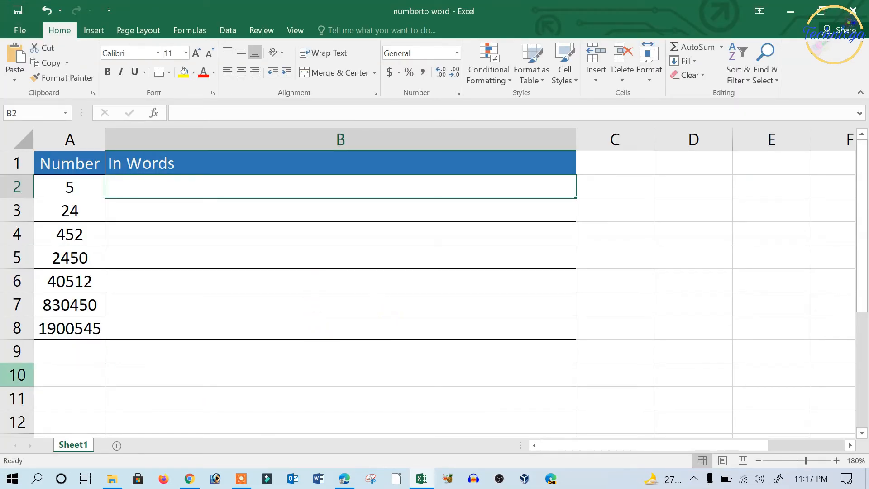
- Enter the formula =SpellNumber(A2) in cell B2 to convert the first number into words
text(=)
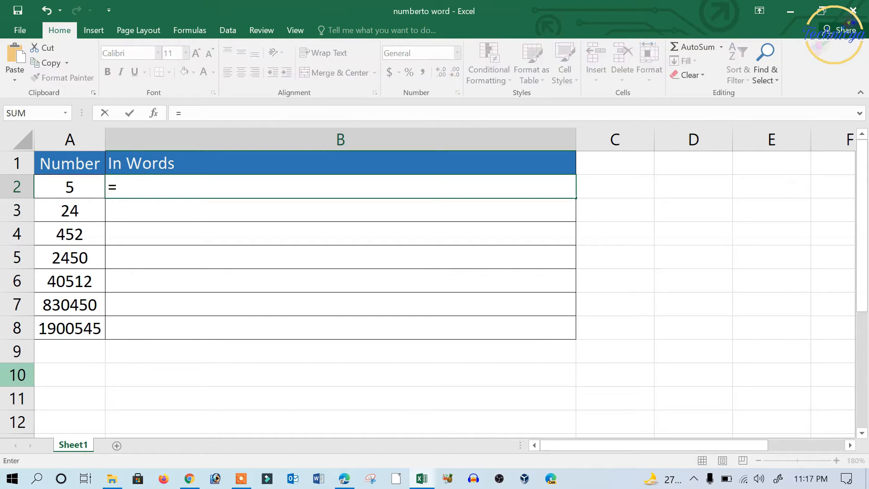
text(spe)
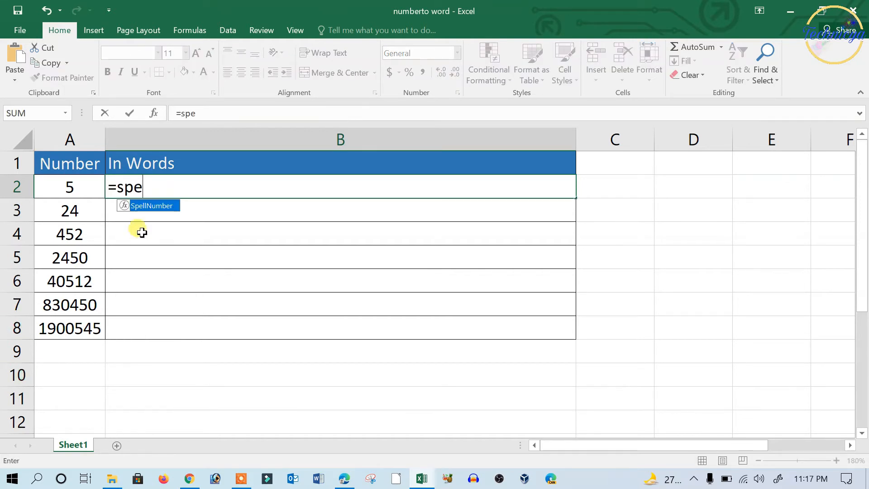
double_click(153, 206)
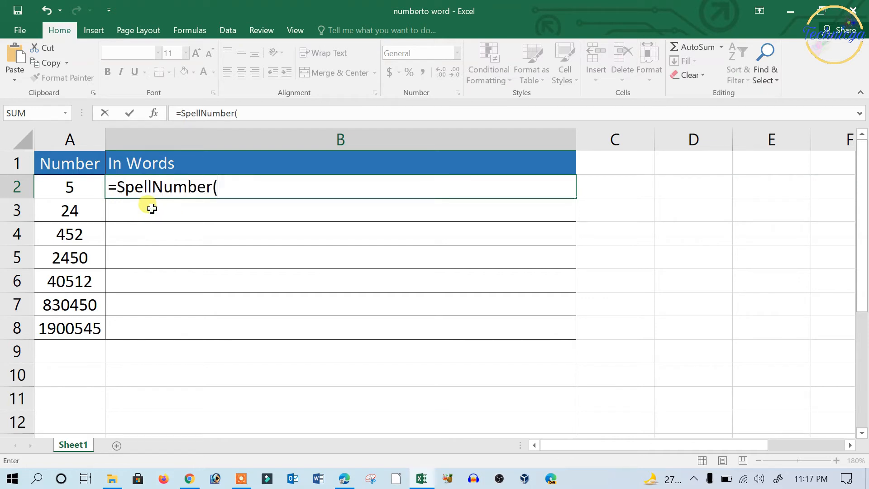
click(79, 188)
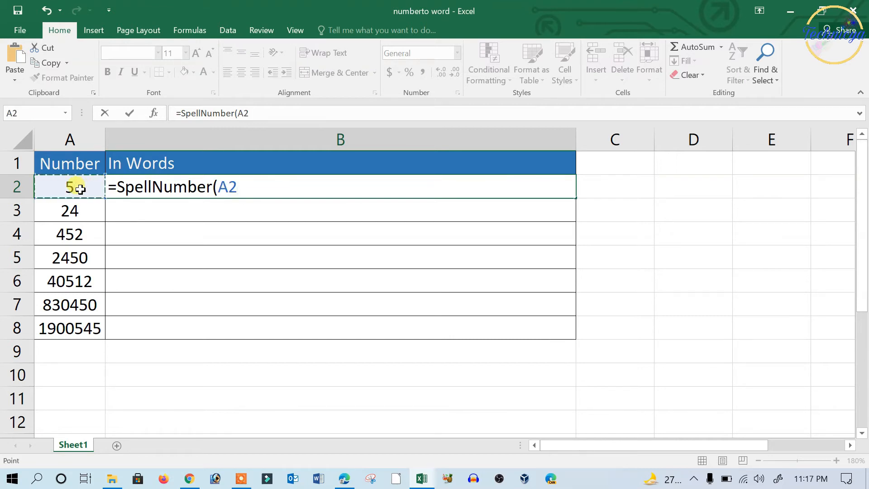
text())
key(Return)
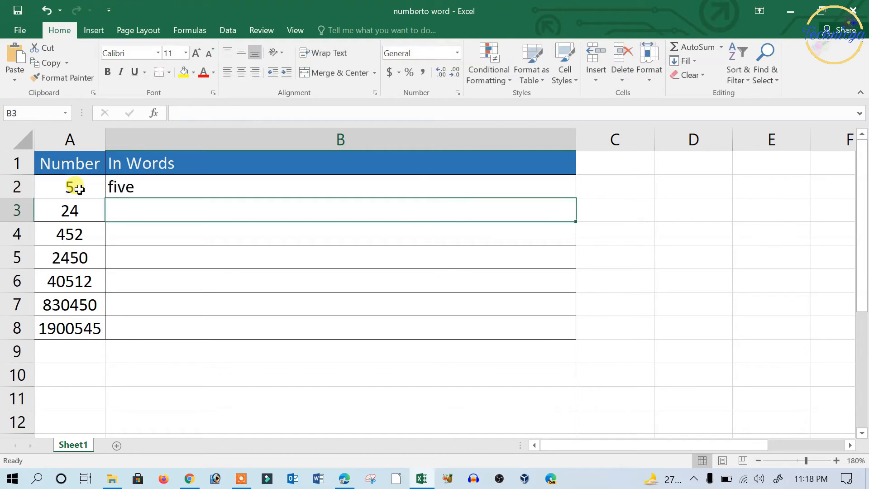
- Fill the SpellNumber formula from B2 down through B8 to convert the remaining numbers
click(167, 185)
click(155, 211)
click(163, 189)
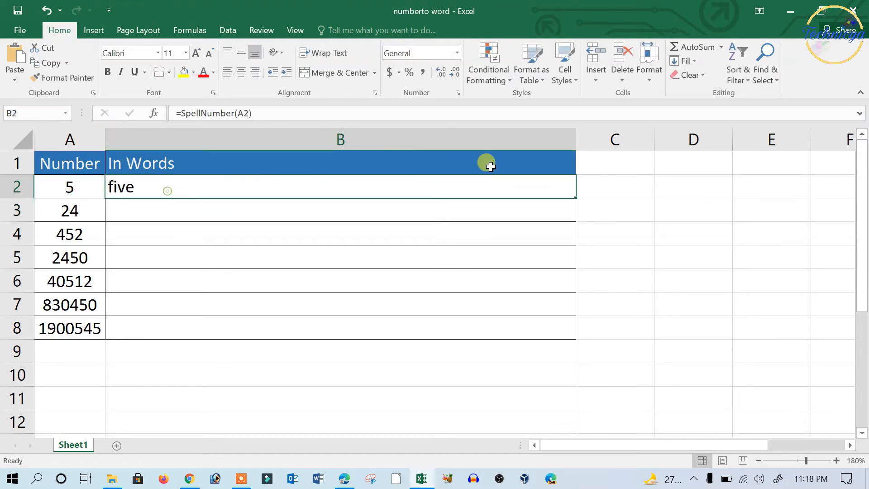
drag(576, 199, 571, 341)
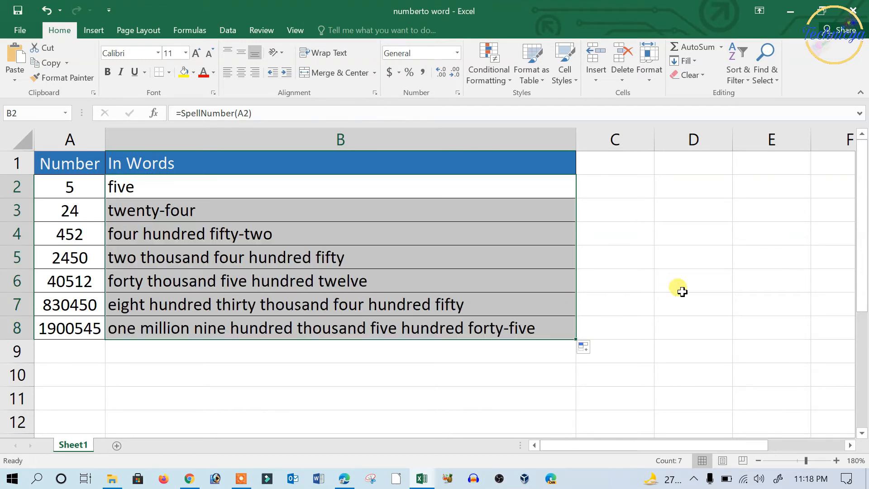
click(669, 278)
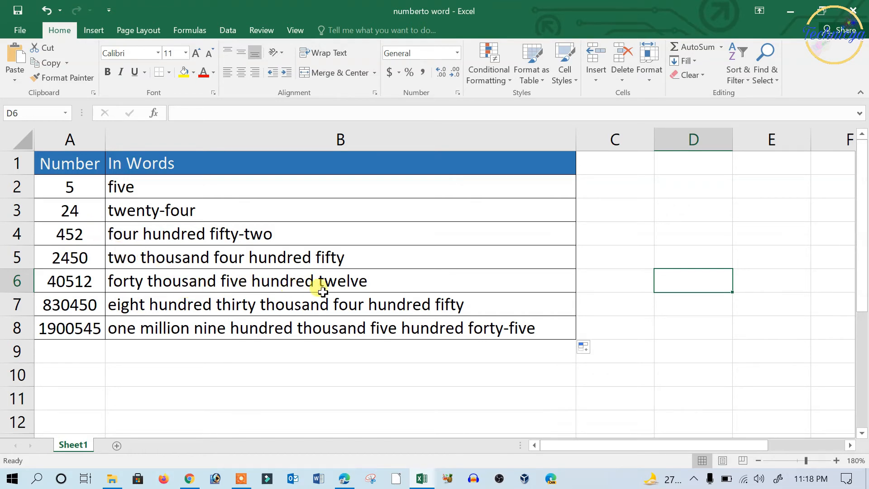
click(261, 365)
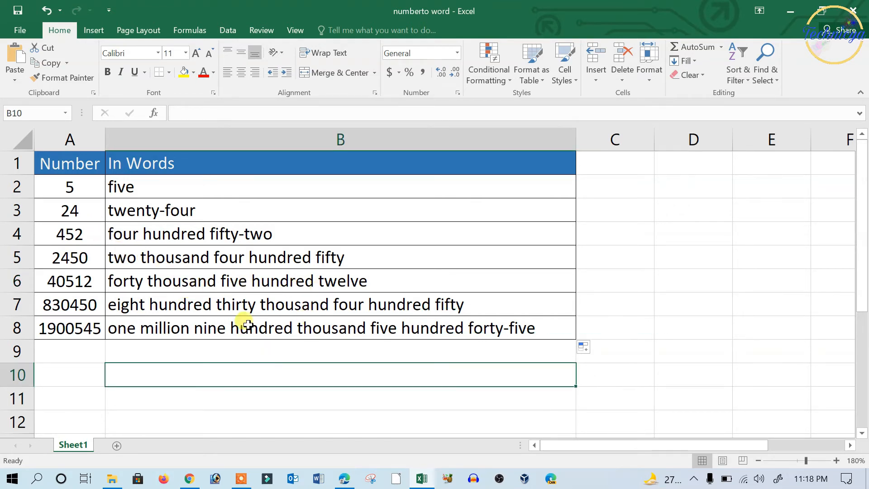
- Clear the converted words from cells B3 through B8, keeping the formula in B2
drag(185, 209, 223, 328)
key(Delete)
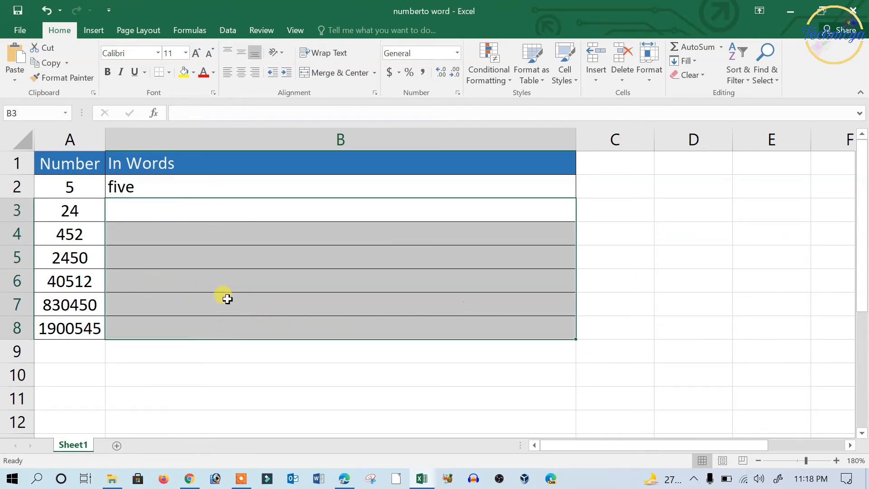
click(212, 275)
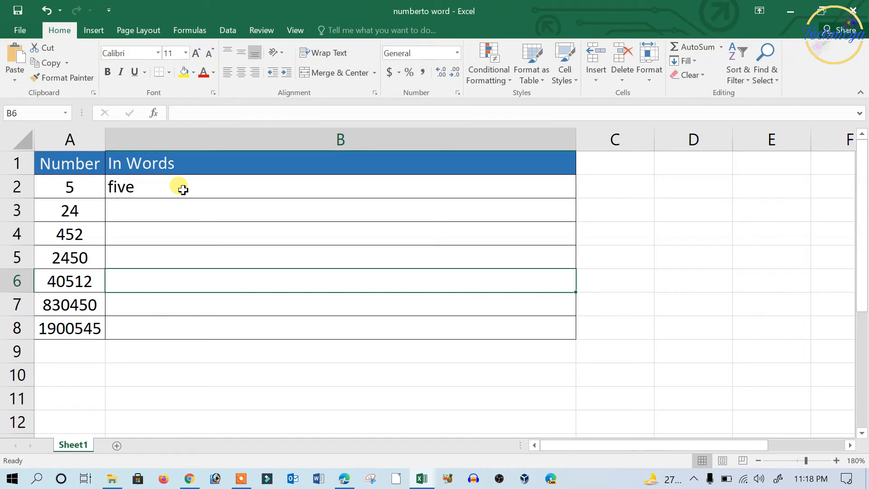
- Replace the formula in B2 with =UPPER(SpellNumber(A2)) to spell the number in uppercase letters
click(183, 190)
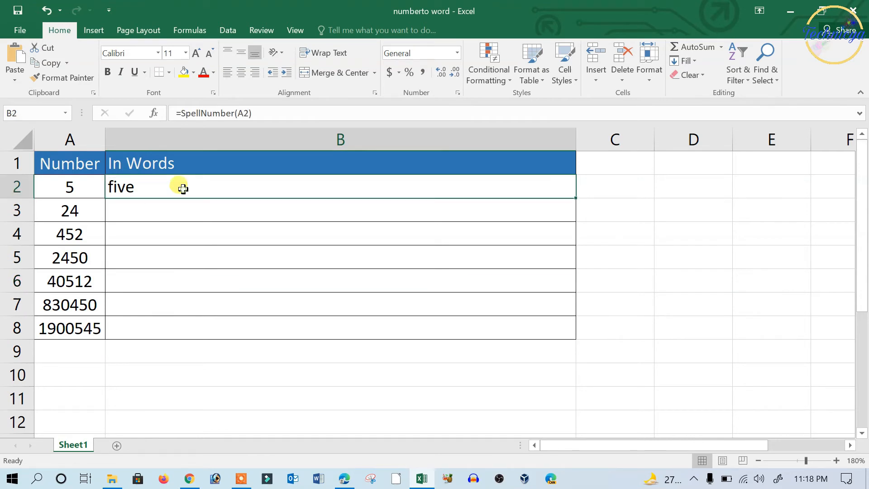
click(178, 112)
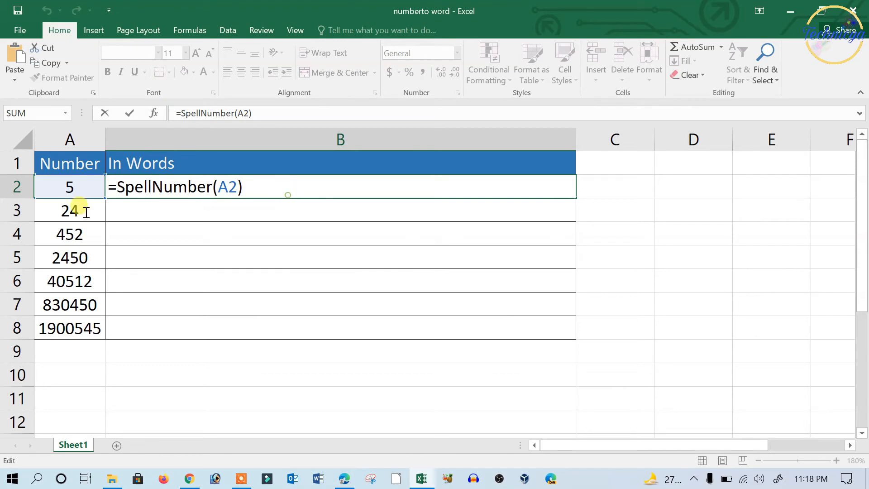
key(shift+Home)
key(BackSpace)
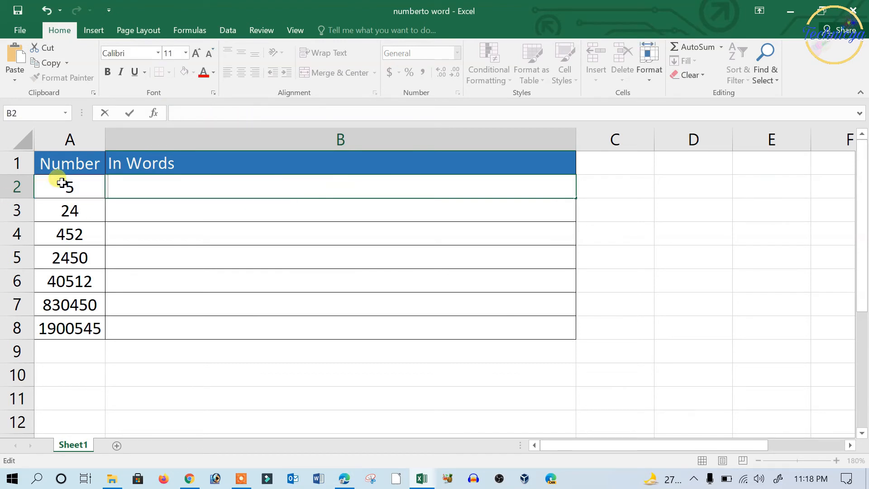
text(=u)
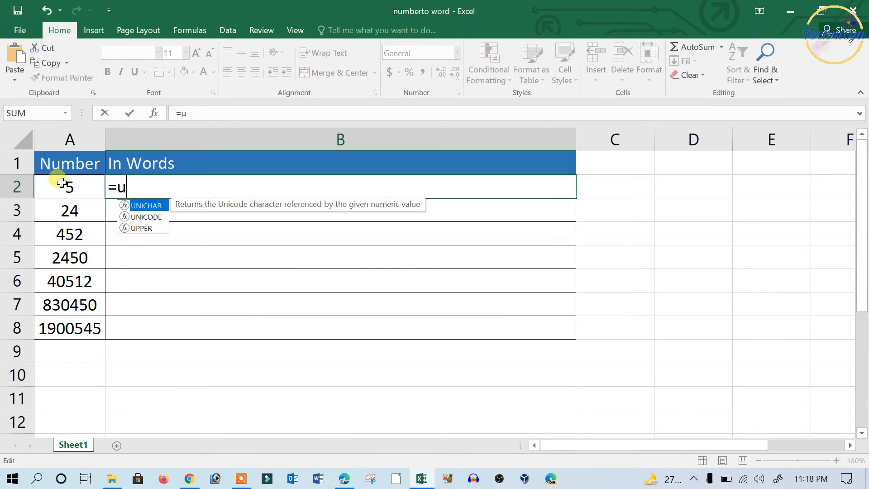
text(pper)
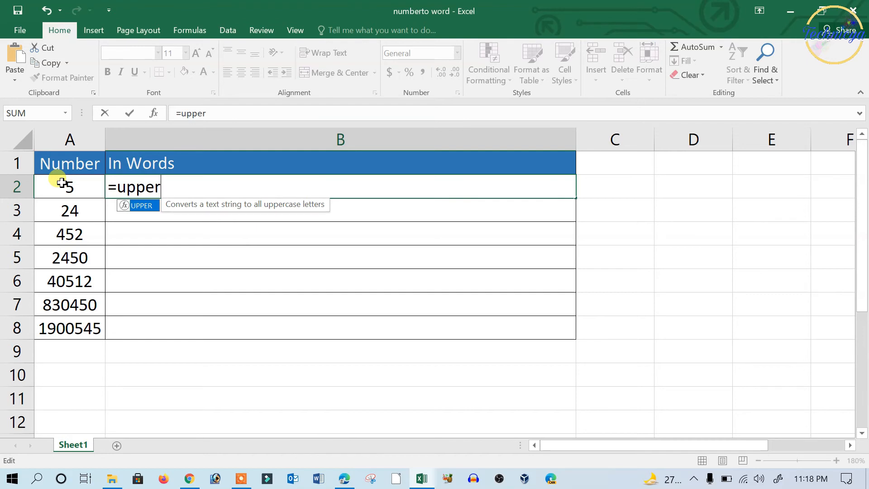
text((spe)
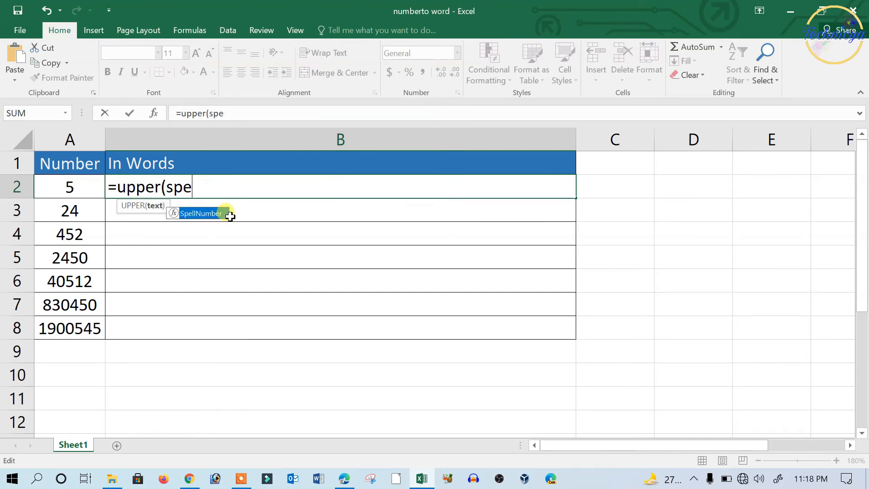
double_click(219, 213)
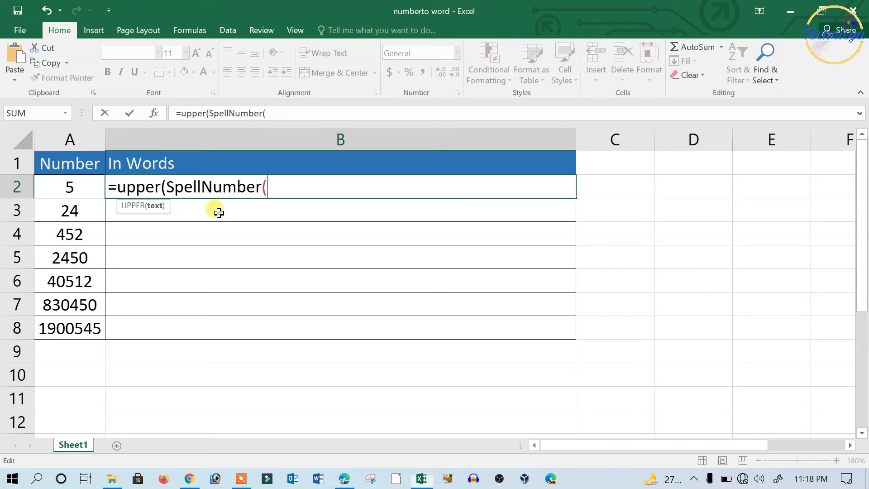
click(62, 184)
text()))
key(Return)
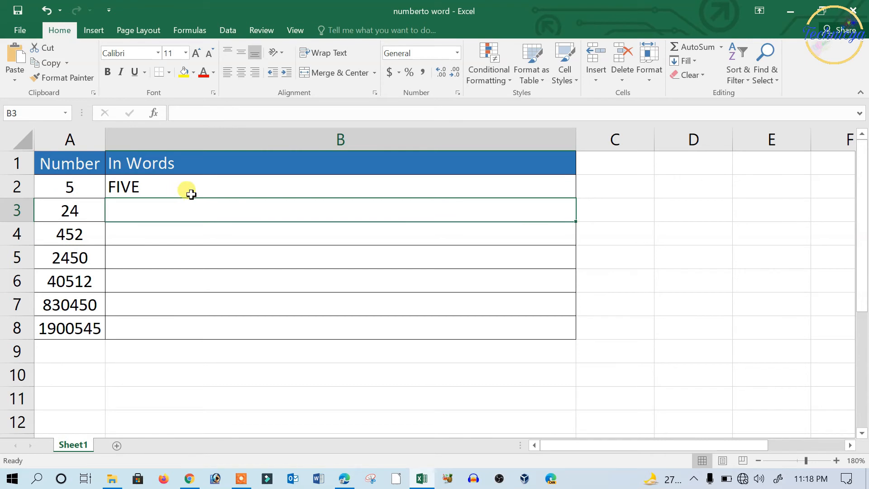
- Fill the uppercase SpellNumber formula from B2 down through B8
click(192, 187)
drag(577, 199, 564, 331)
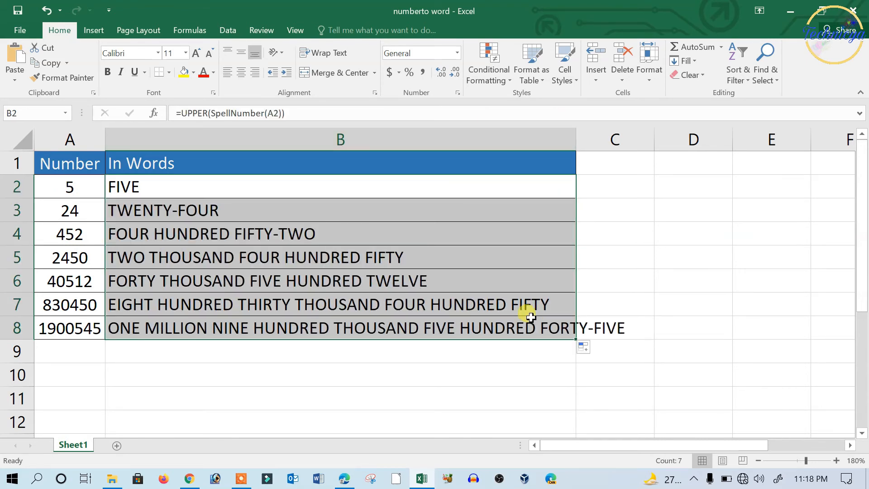
click(400, 366)
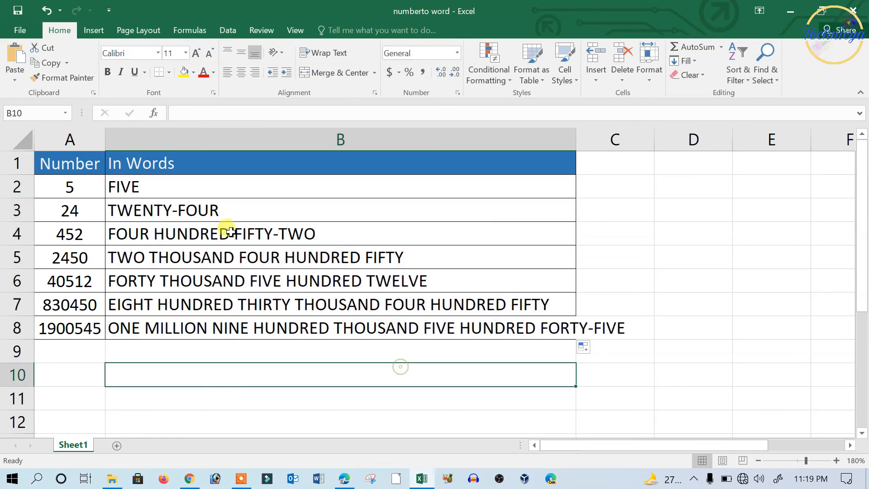
- Clear all the uppercase results from cells B2 through B8
drag(213, 206, 226, 319)
key(Delete)
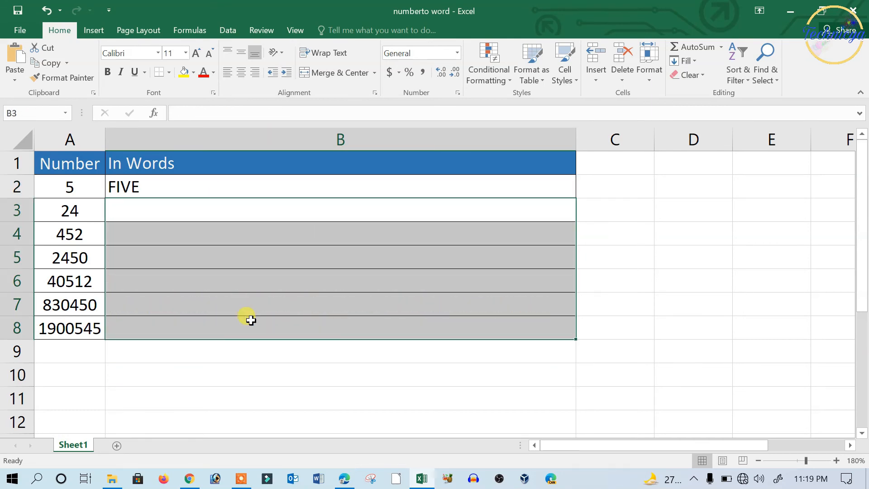
click(224, 190)
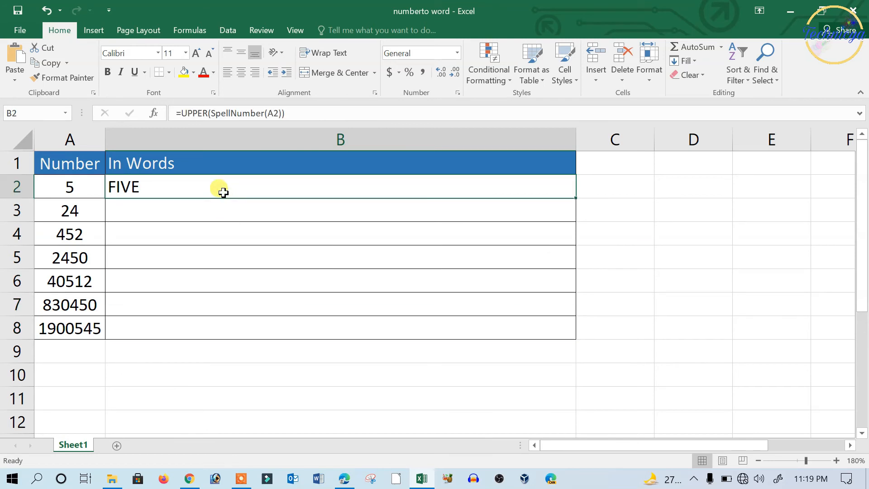
key(Delete)
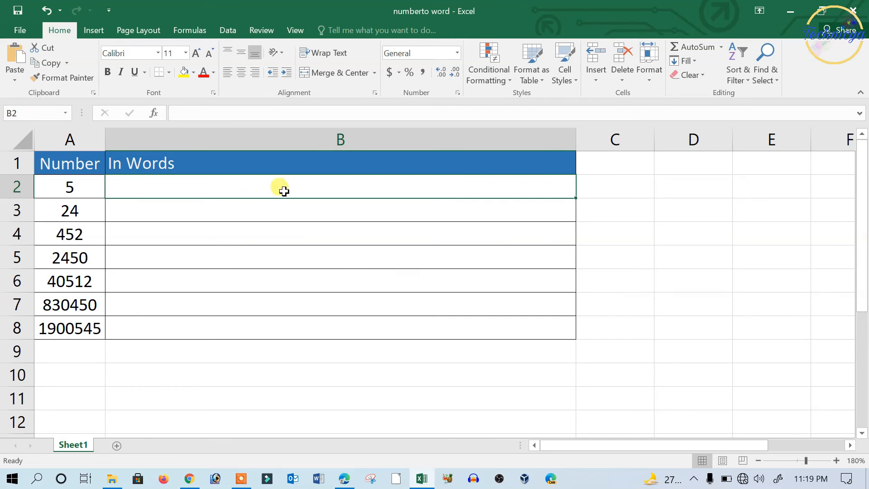
- Enter the formula =PROPER(SpellNumber(A2)) in cell B2 to spell the number with each word capitalized
text(=)
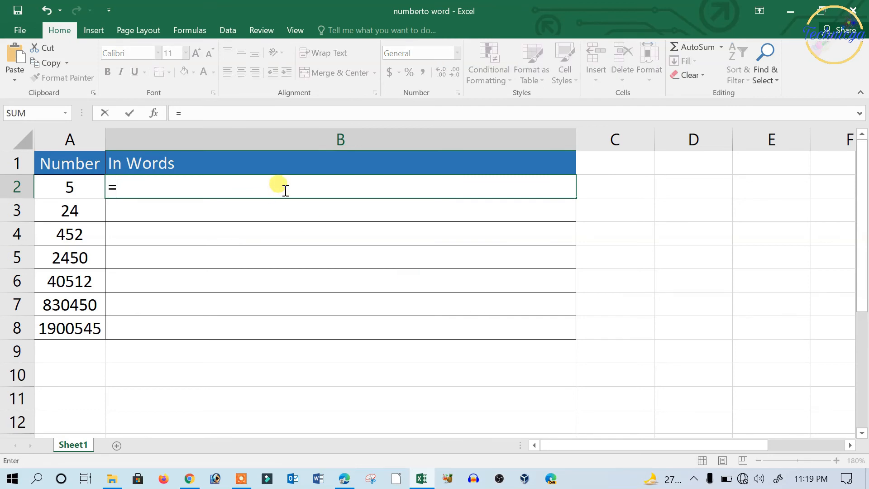
text(pro)
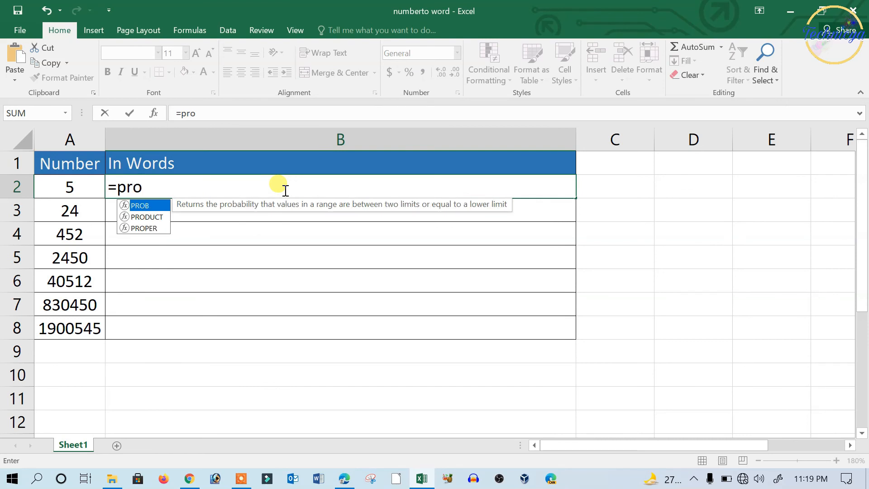
click(154, 228)
double_click(154, 229)
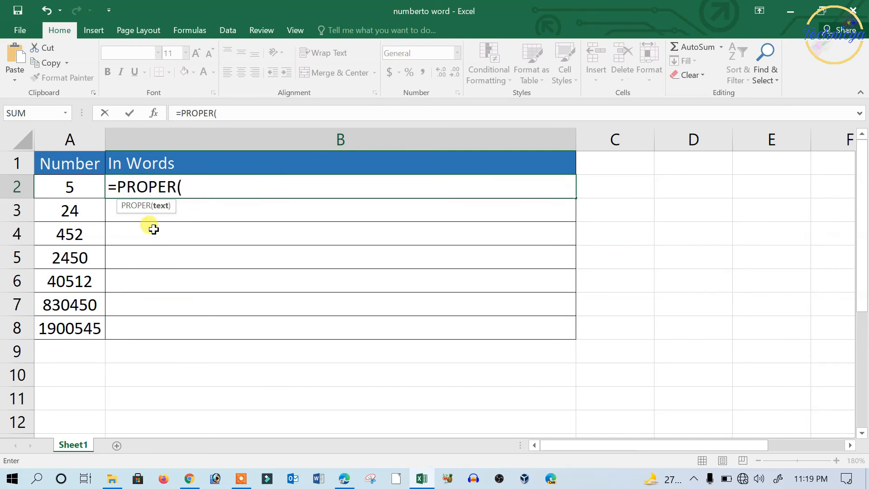
text(spe)
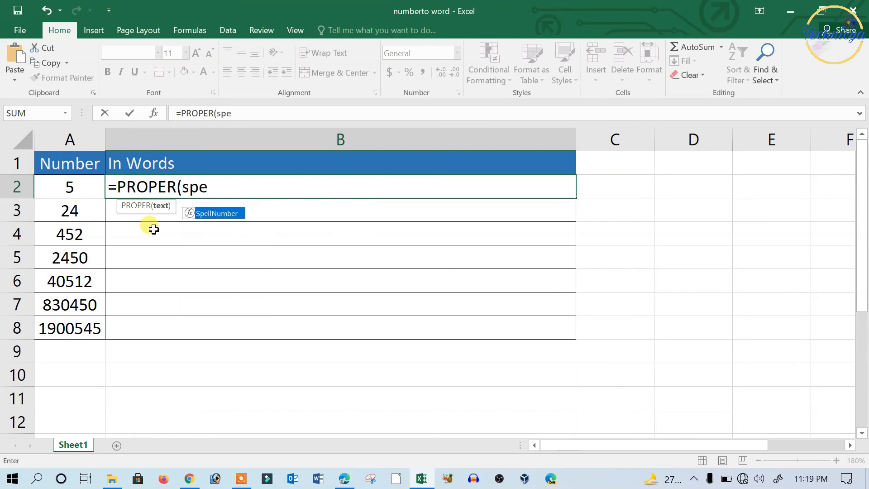
double_click(202, 213)
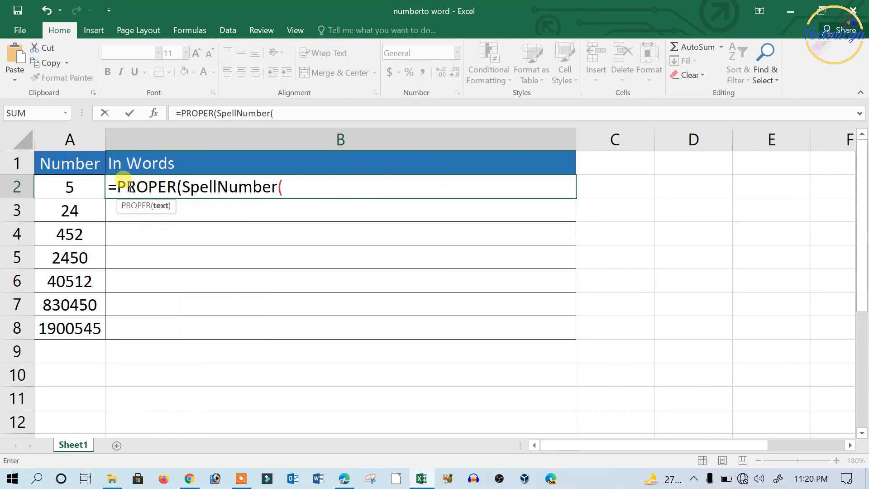
click(87, 187)
text()))
key(Return)
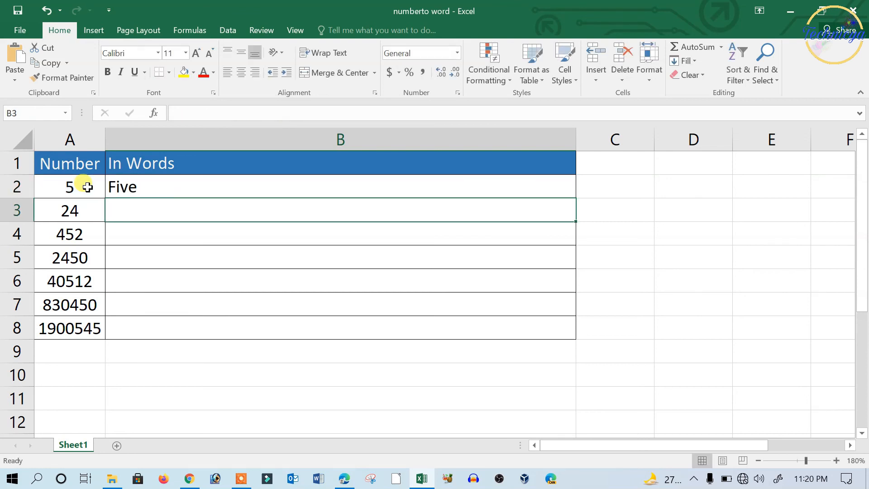
- Fill the PROPER SpellNumber formula from B2 down through B8
click(204, 186)
drag(575, 198, 564, 335)
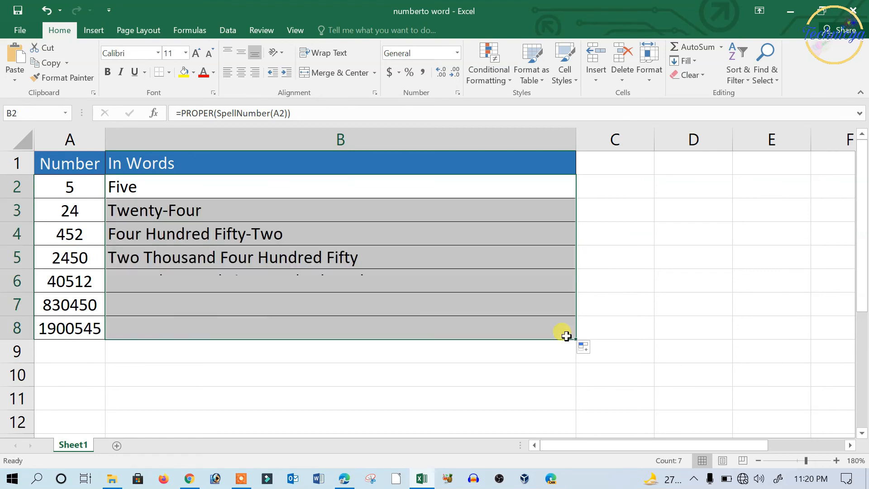